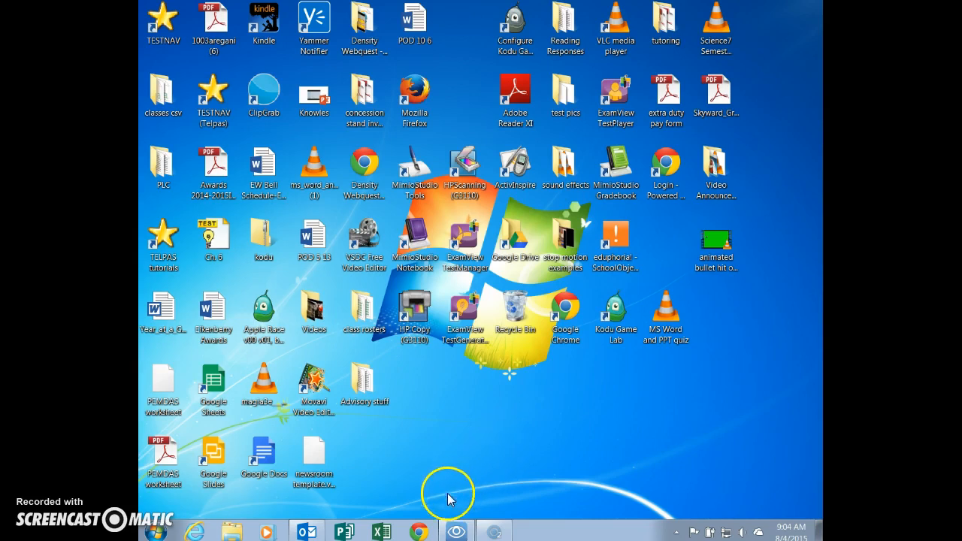
Step: Switch to Google Chrome, close the extra Search page and search Google for "googl drive"
{"action": "left_click", "coordinate": [419, 530]}
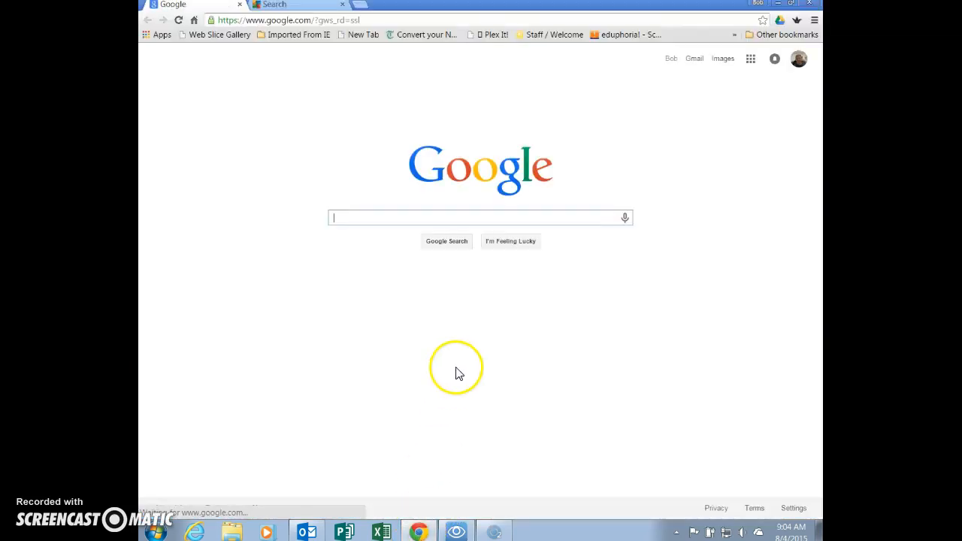
{"action": "left_click", "coordinate": [343, 4]}
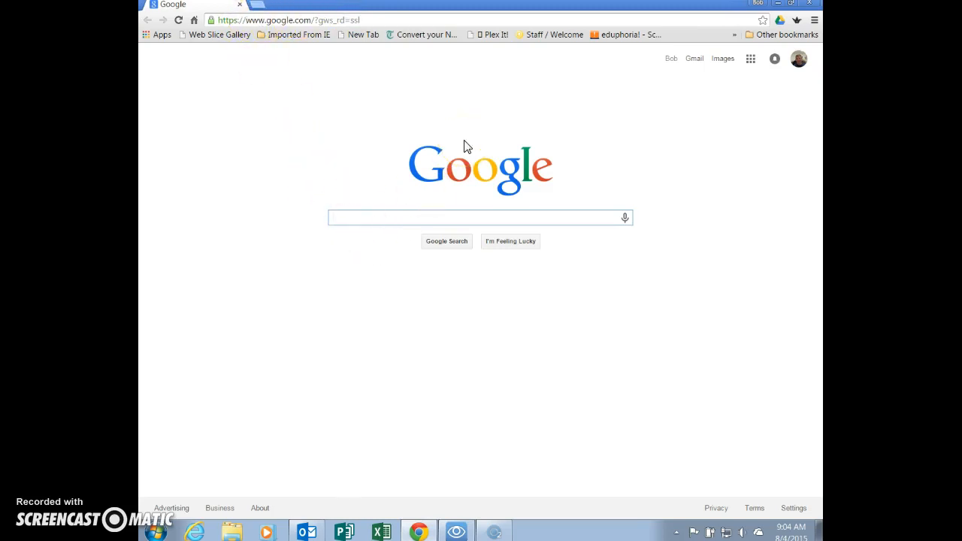
{"action": "type", "text": "googl d"}
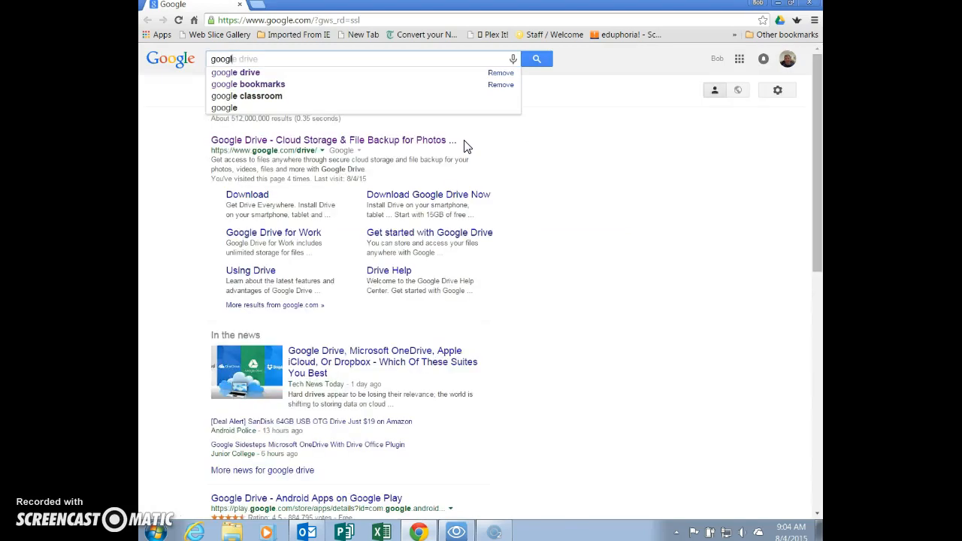
{"action": "type", "text": "rive"}
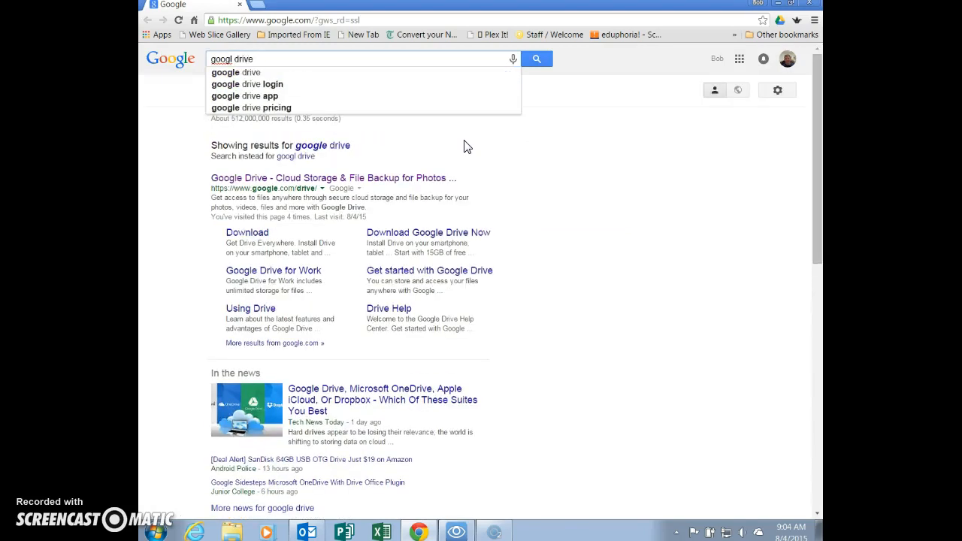
{"action": "key", "text": "Return"}
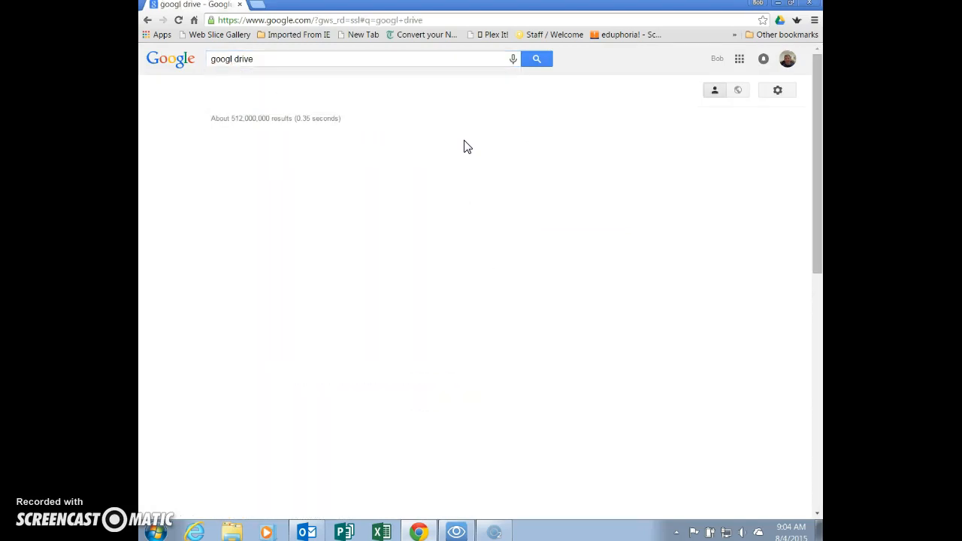
{"action": "left_click", "coordinate": [505, 140]}
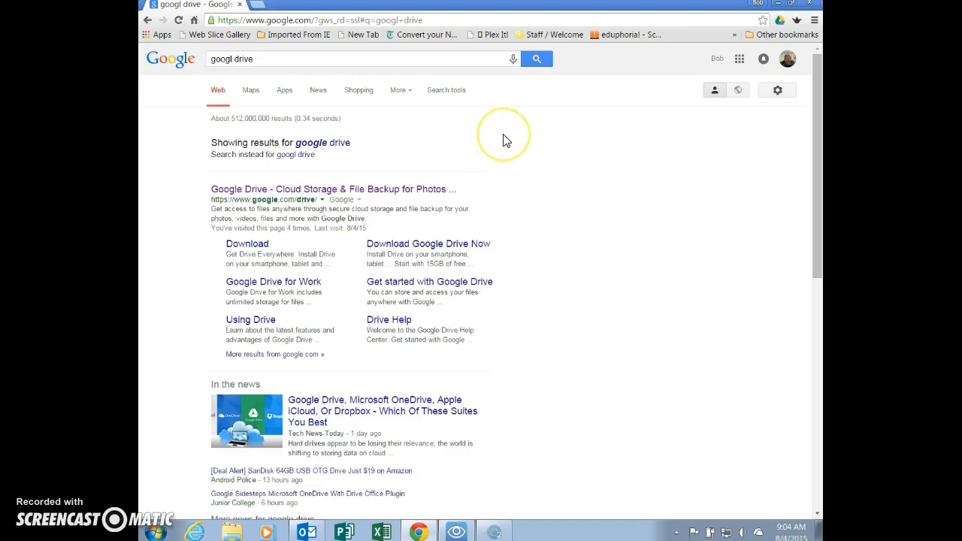
Step: Go to Google Drive from the search results and open the Missing Homework Form from the recent files
{"action": "left_click", "coordinate": [307, 191]}
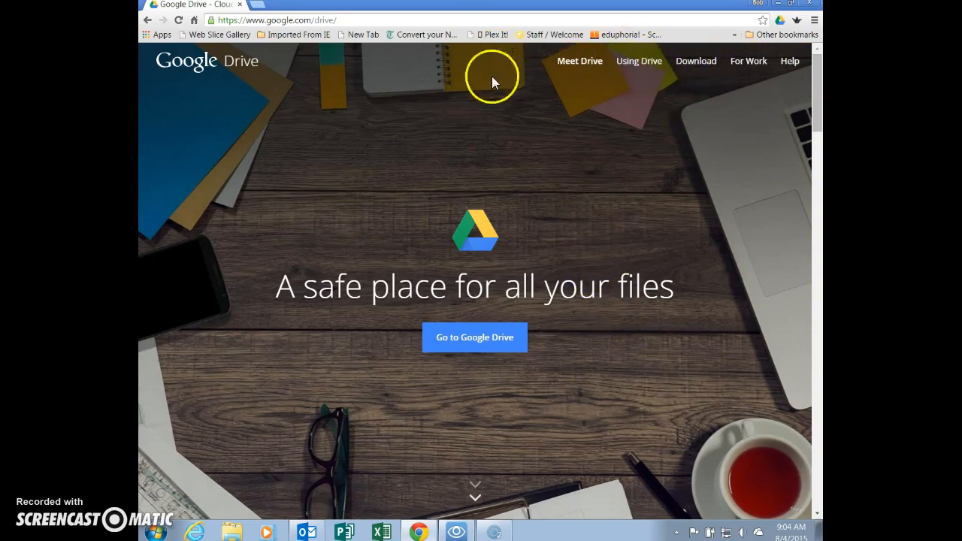
{"action": "left_click", "coordinate": [459, 341]}
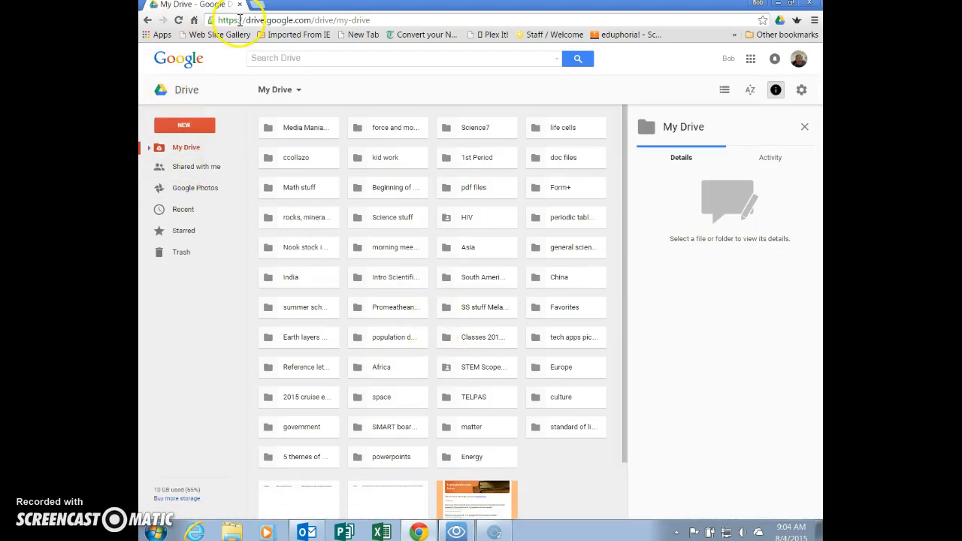
{"action": "left_click", "coordinate": [185, 211]}
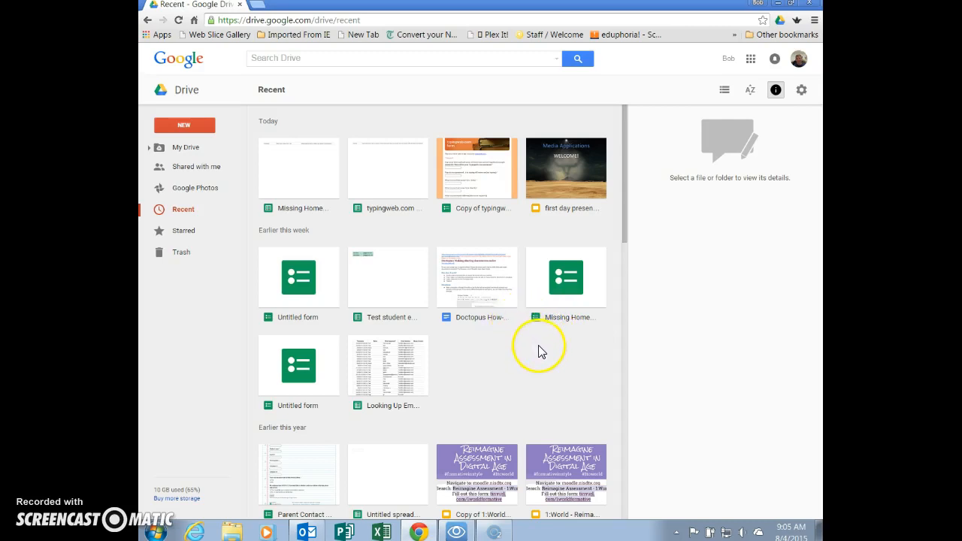
{"action": "double_click", "coordinate": [565, 288]}
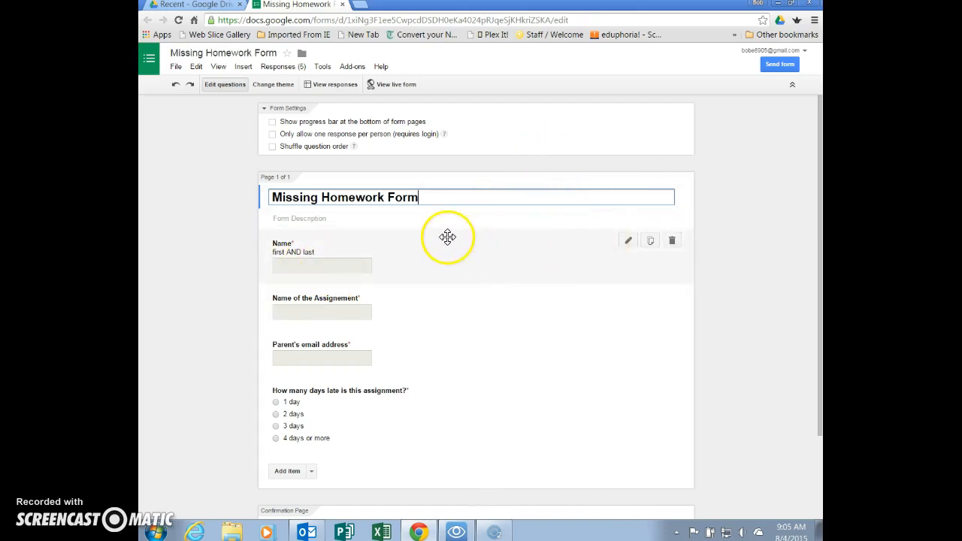
Step: Examine the settings of the student name, assignment name and parent email questions, plus the rest of the form down to its confirmation page
{"action": "left_click", "coordinate": [628, 240]}
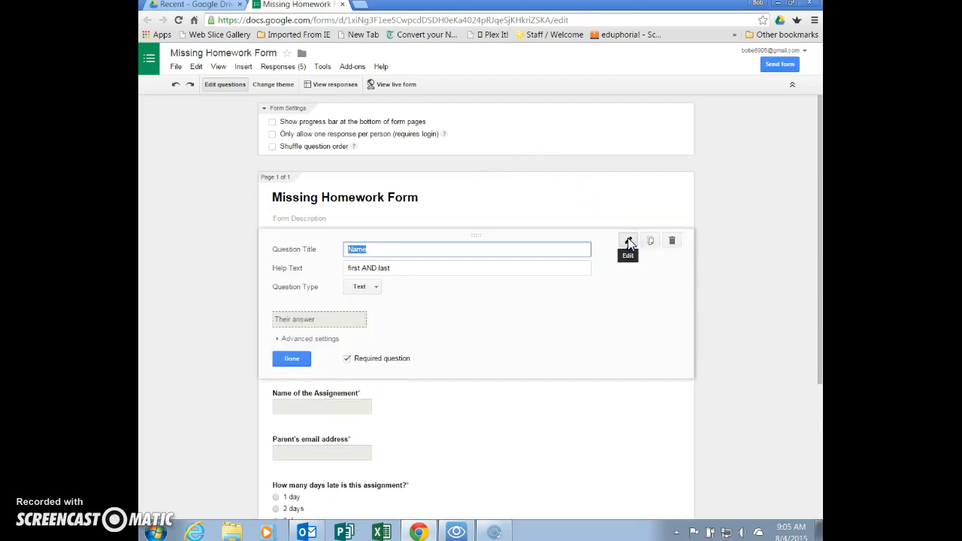
{"action": "left_click", "coordinate": [376, 287]}
{"action": "left_click", "coordinate": [377, 286]}
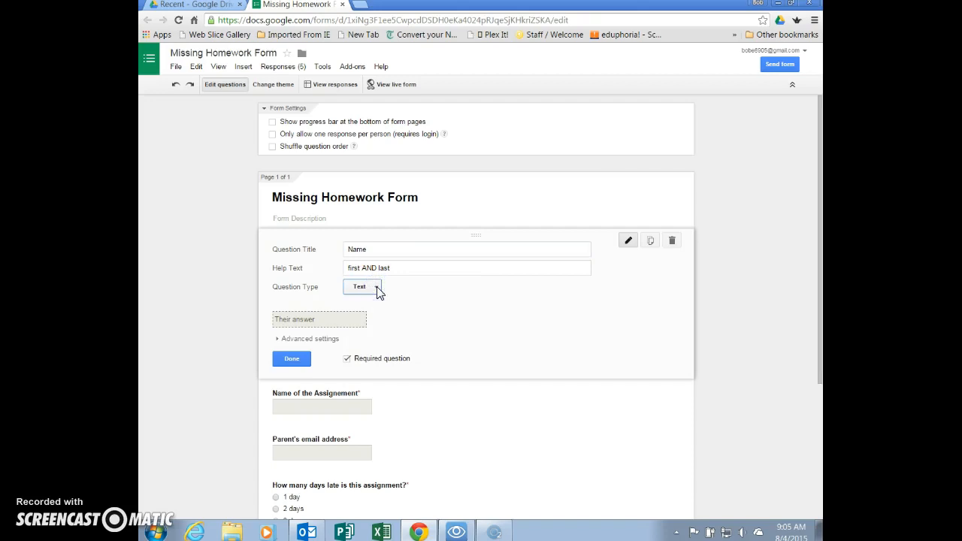
{"action": "left_click", "coordinate": [291, 359]}
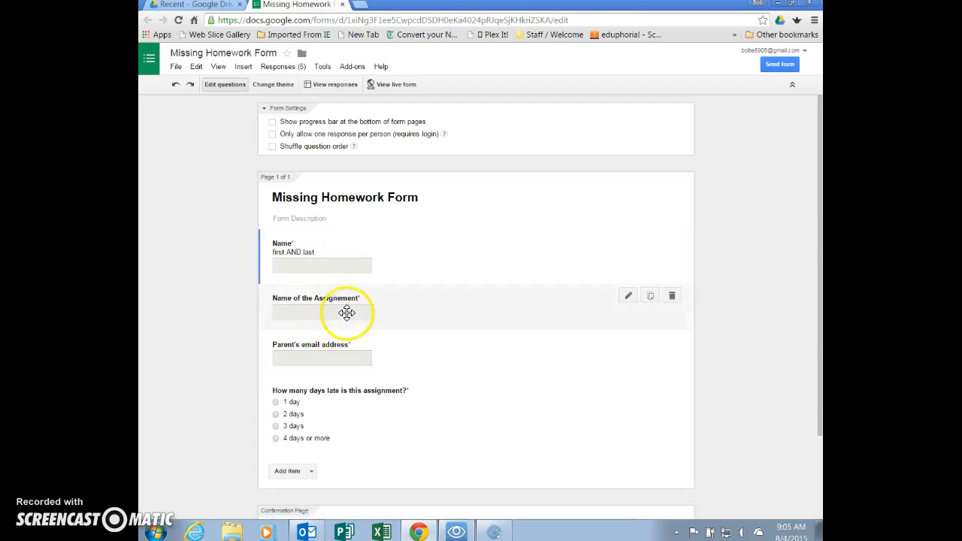
{"action": "left_click", "coordinate": [628, 296]}
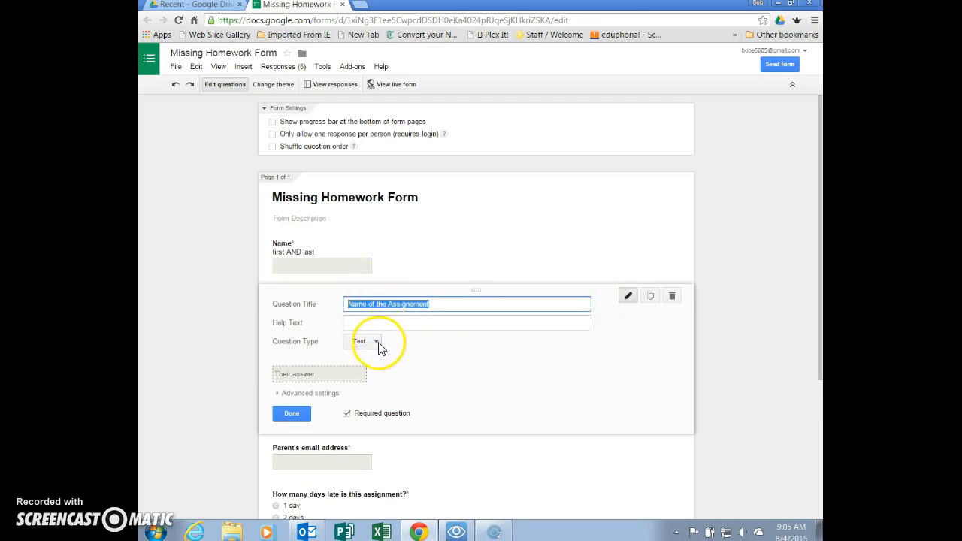
{"action": "left_click", "coordinate": [290, 413]}
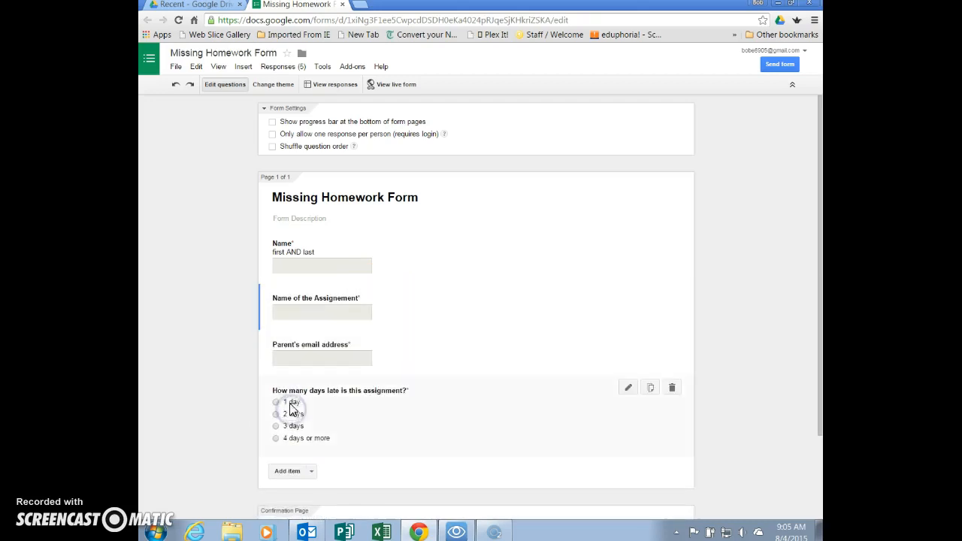
{"action": "left_click", "coordinate": [400, 350]}
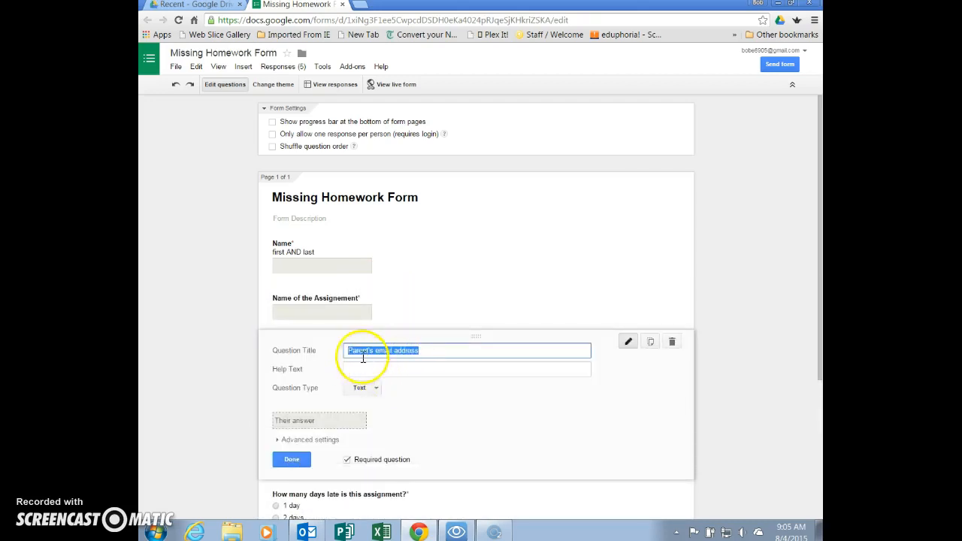
{"action": "left_click", "coordinate": [293, 458]}
{"action": "scroll", "coordinate": [519, 320], "scroll_direction": "down", "scroll_amount": 3}
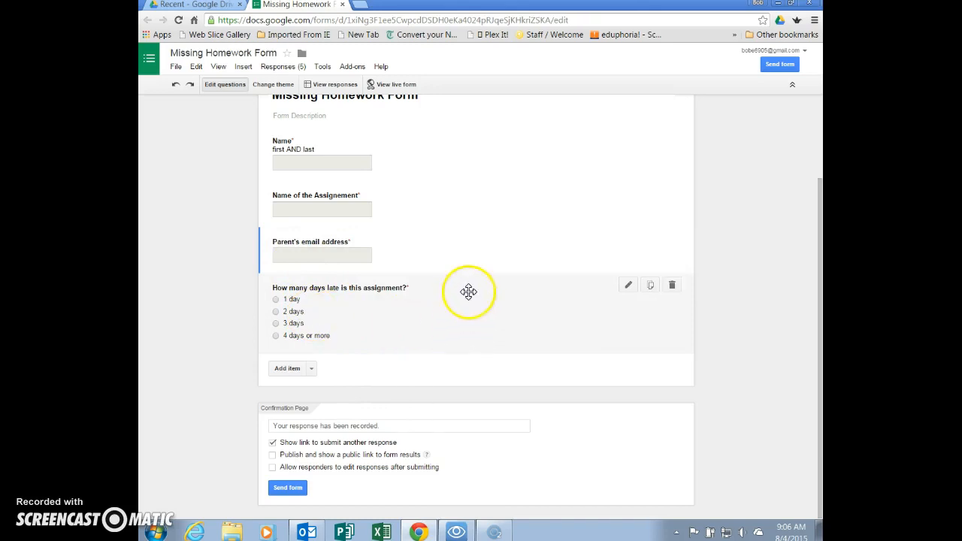
{"action": "scroll", "coordinate": [490, 301], "scroll_direction": "up", "scroll_amount": 2}
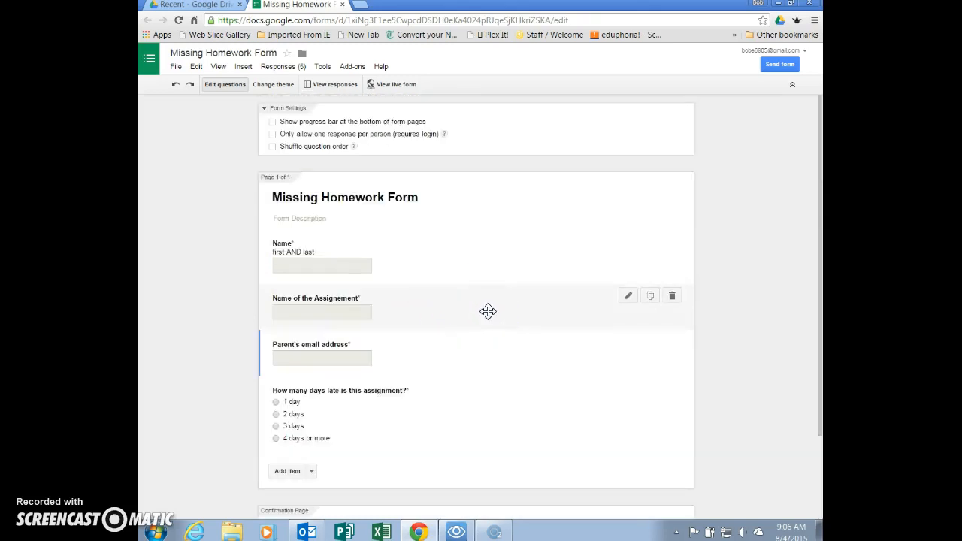
{"action": "scroll", "coordinate": [486, 312], "scroll_direction": "down", "scroll_amount": 2}
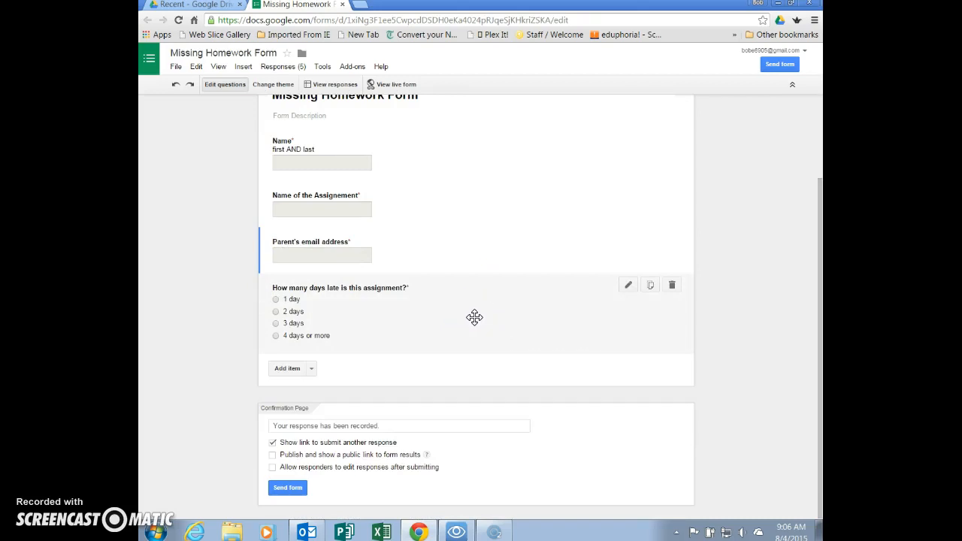
{"action": "scroll", "coordinate": [474, 317], "scroll_direction": "up", "scroll_amount": 2}
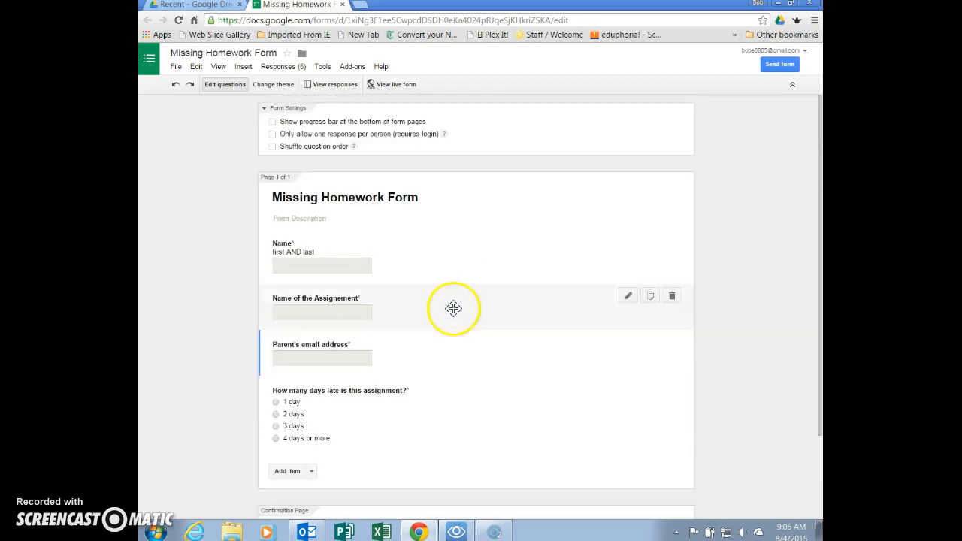
Step: Open the form's responses spreadsheet, search the add-on store for "form mule" and close the store
{"action": "left_click", "coordinate": [331, 85]}
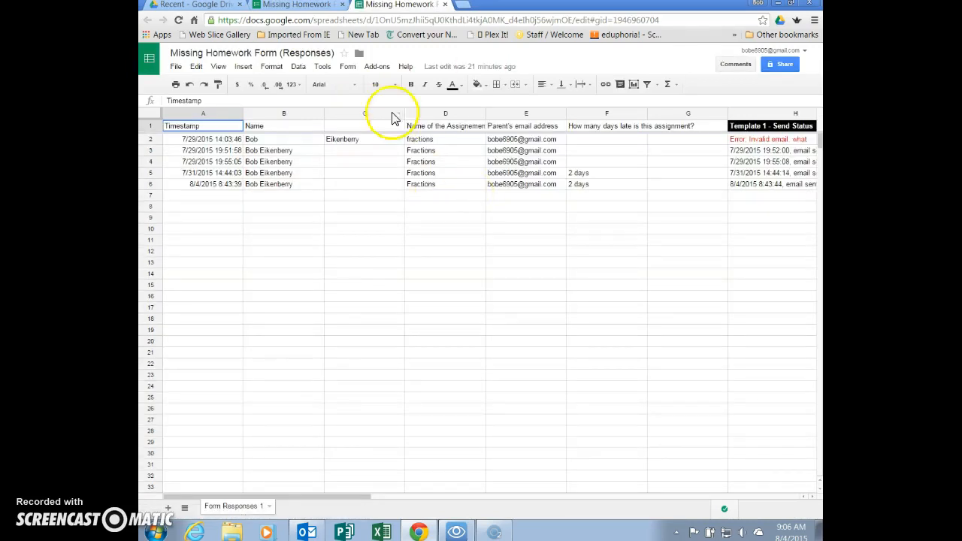
{"action": "left_click", "coordinate": [376, 67]}
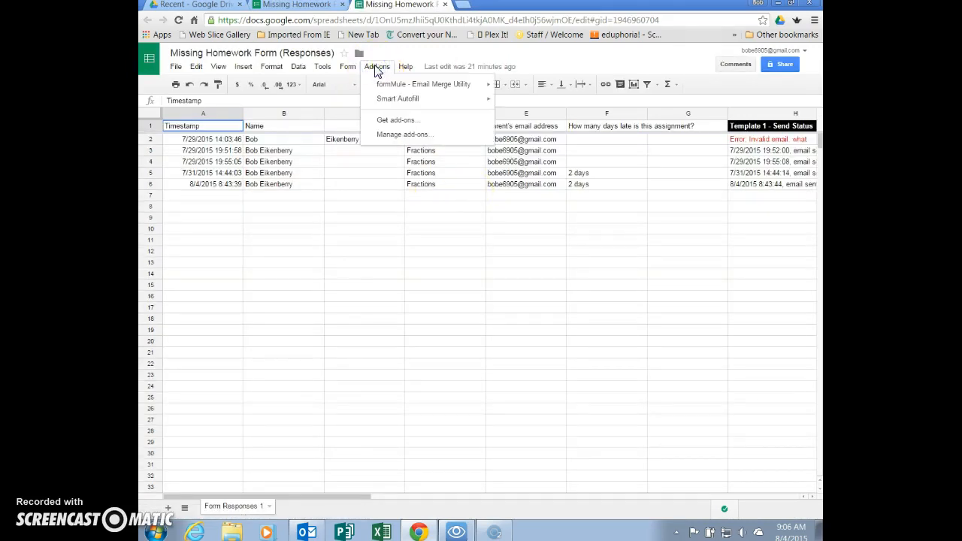
{"action": "mouse_move", "coordinate": [402, 86]}
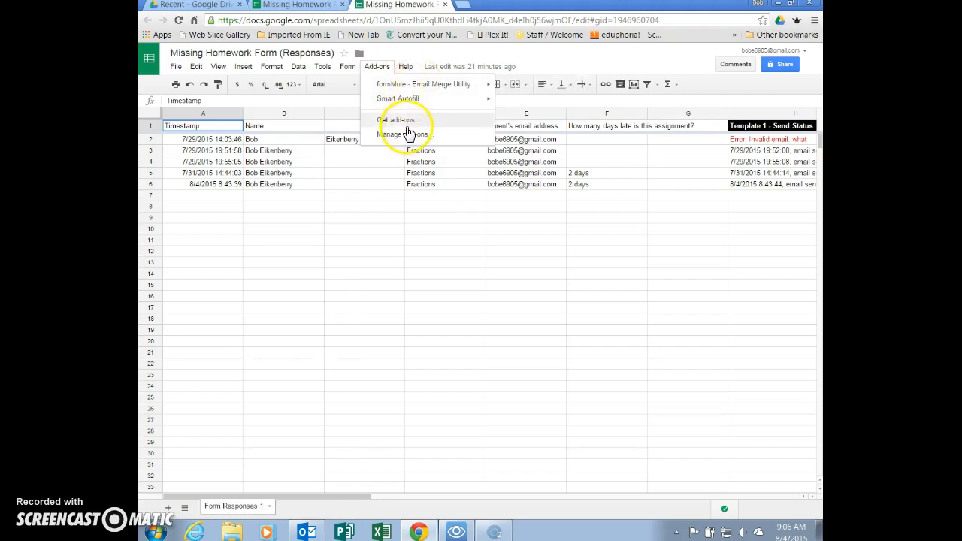
{"action": "left_click", "coordinate": [401, 120]}
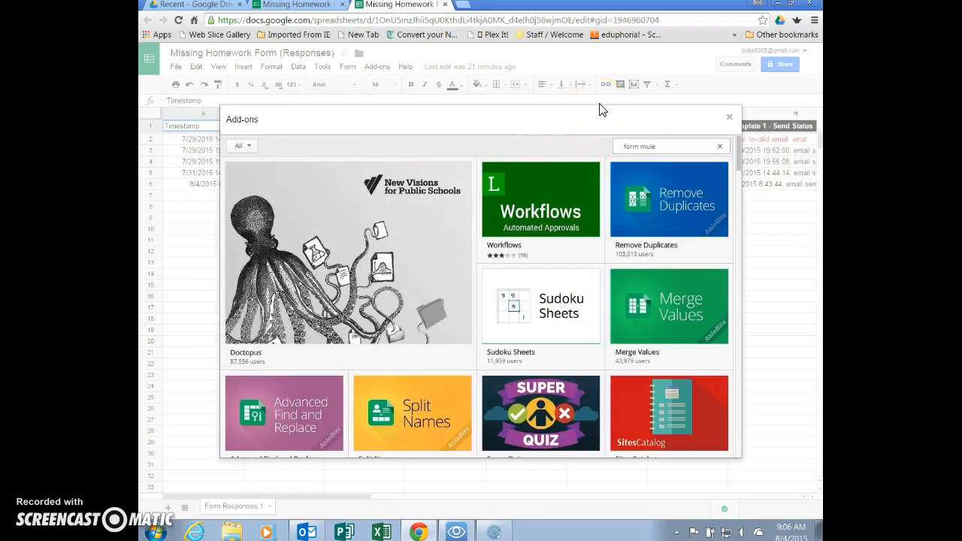
{"action": "key", "text": "Return"}
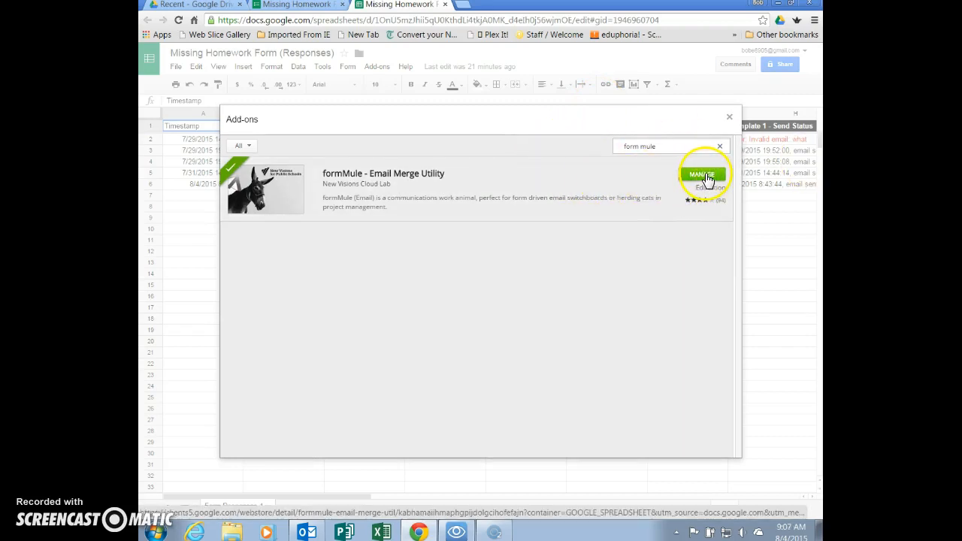
{"action": "left_click", "coordinate": [729, 119]}
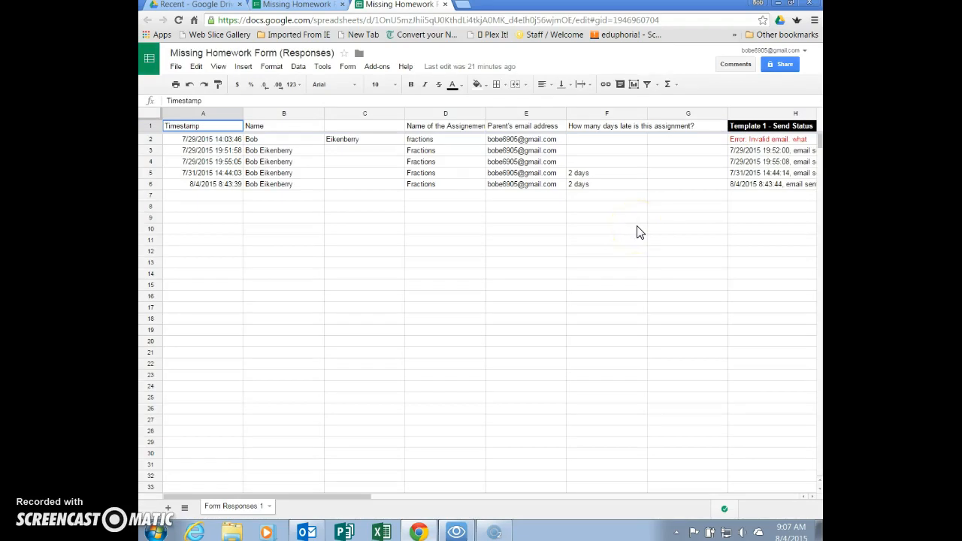
Step: Open the formMule Email Merge Utility and accept Form Responses 1 as source, sending on form submit with the time trigger off
{"action": "left_click", "coordinate": [379, 67]}
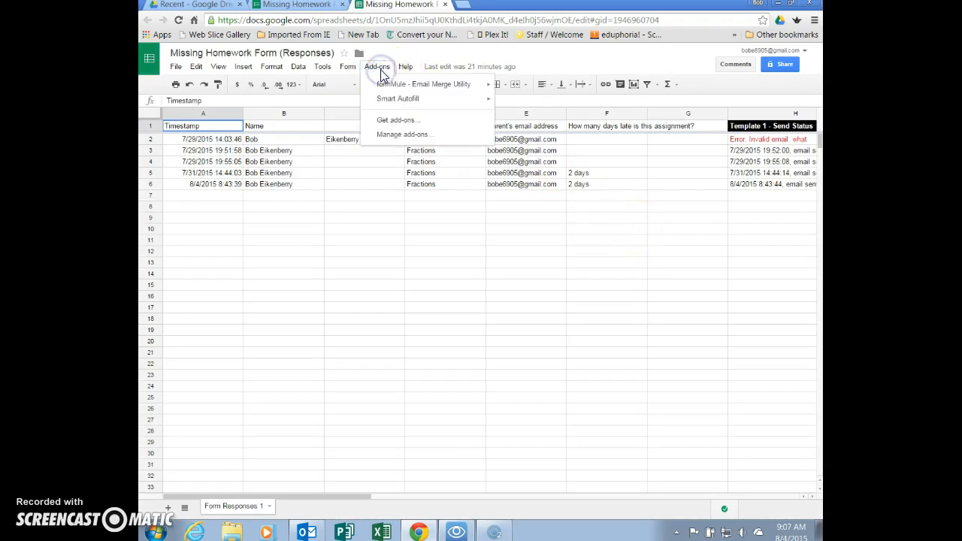
{"action": "mouse_move", "coordinate": [426, 94]}
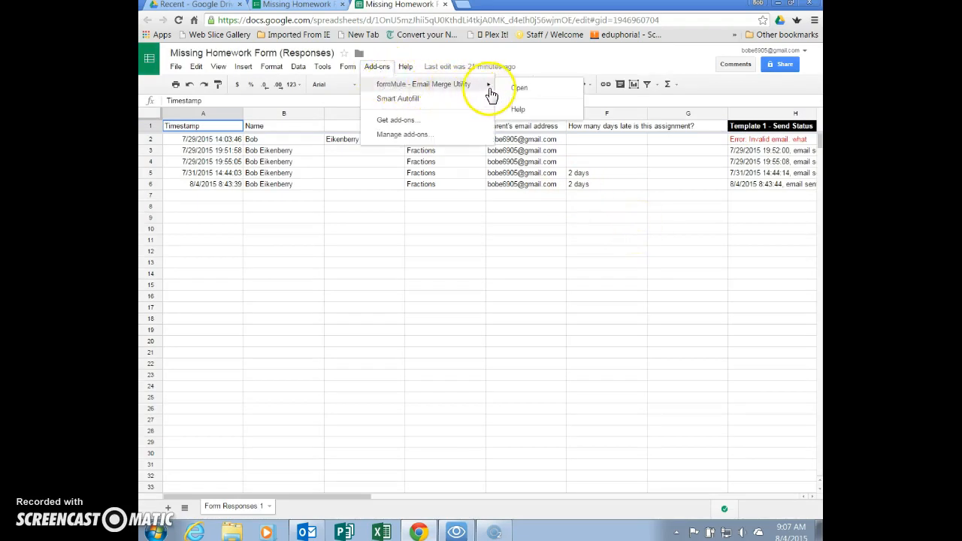
{"action": "left_click", "coordinate": [523, 92]}
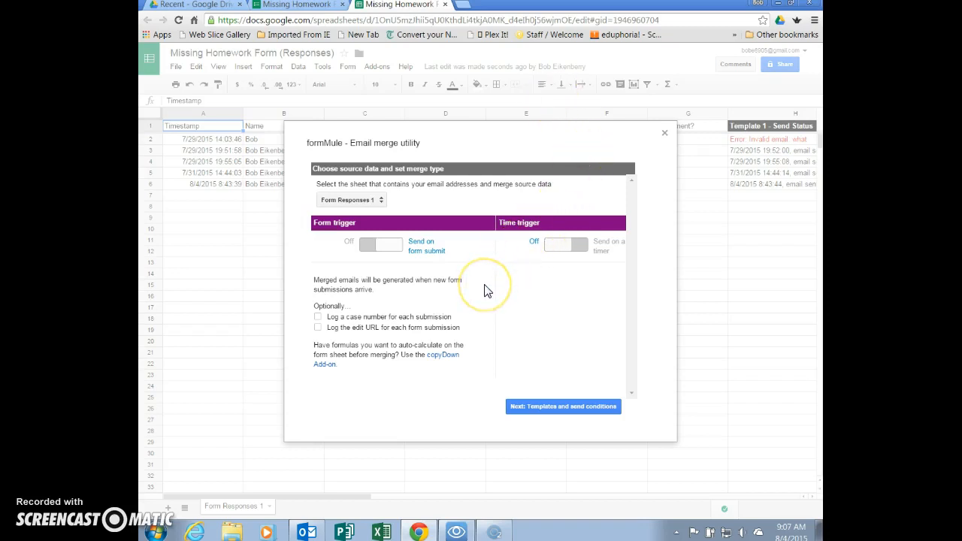
{"action": "left_click", "coordinate": [366, 241]}
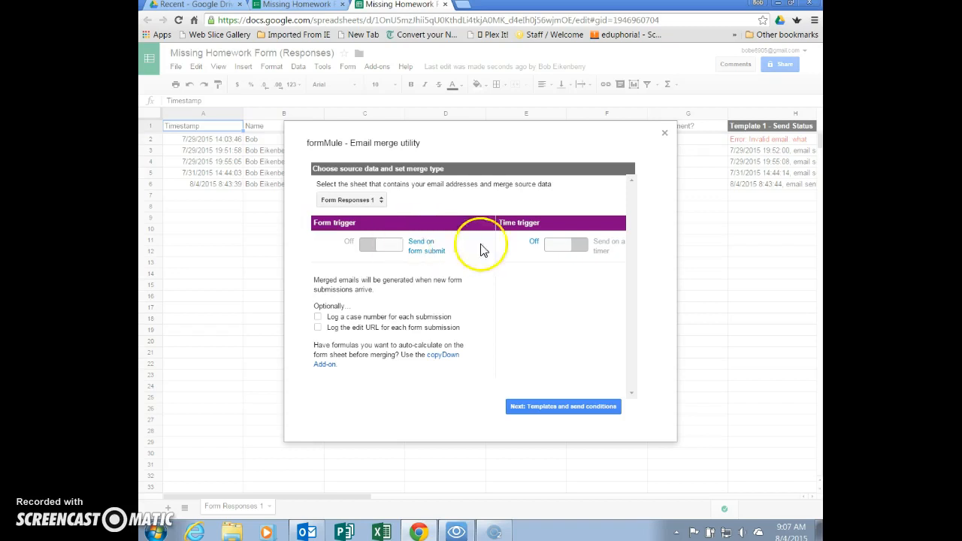
{"action": "left_click", "coordinate": [562, 251]}
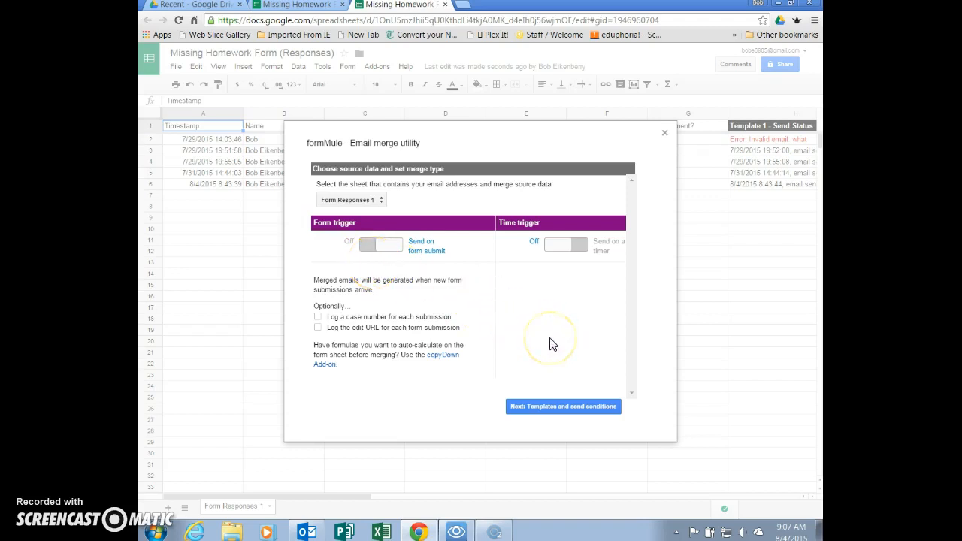
{"action": "left_click", "coordinate": [546, 408]}
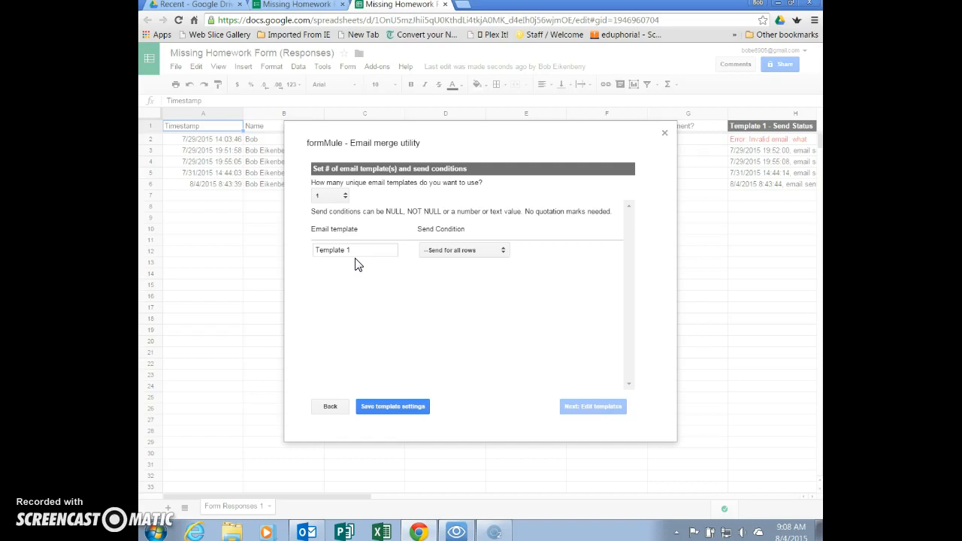
Step: Save the settings for one email template, Template 1, sent for all rows, and open it in the template editor
{"action": "left_click", "coordinate": [386, 406]}
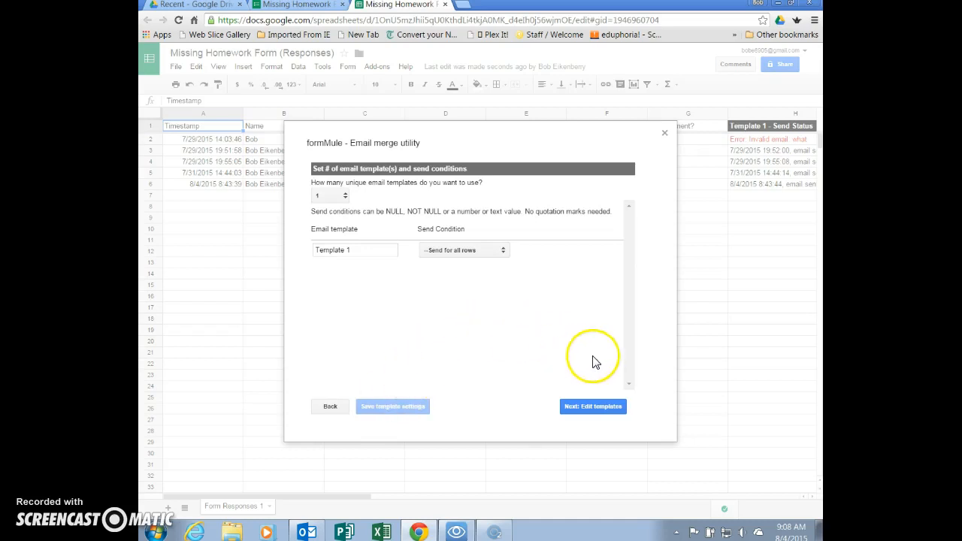
{"action": "left_click", "coordinate": [594, 408]}
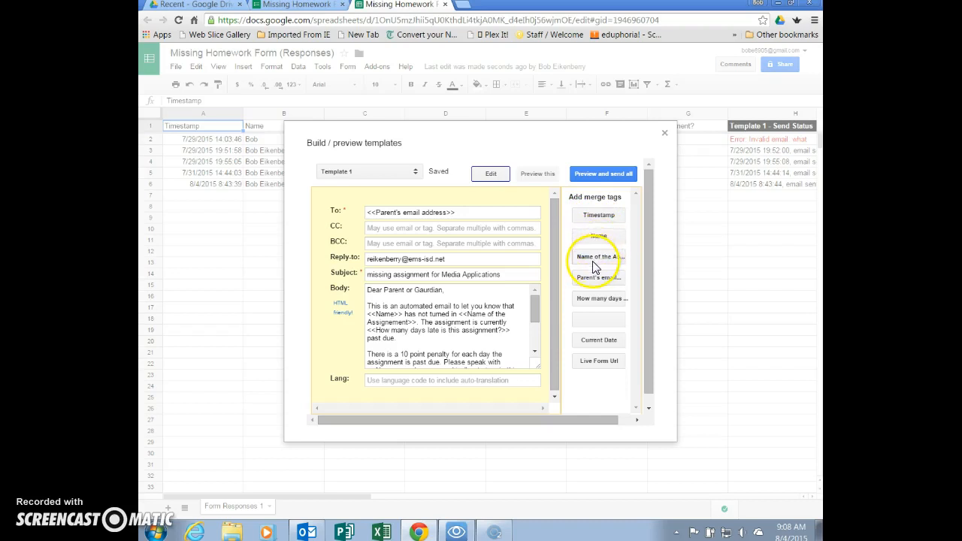
{"action": "left_click", "coordinate": [594, 300]}
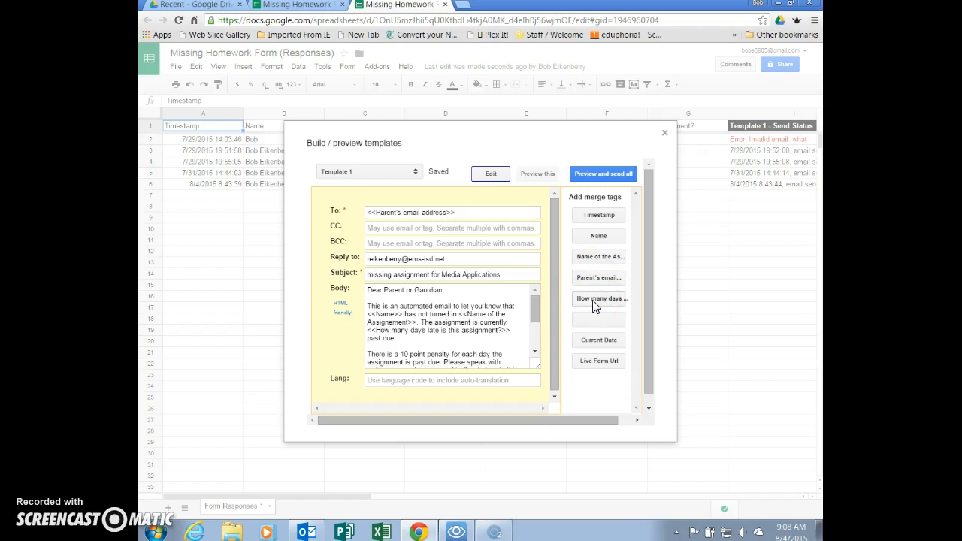
Step: Examine Template 1's recipient, CC and message body down to the signature, preview the emails for sending all, and close the preview
{"action": "left_click", "coordinate": [370, 212]}
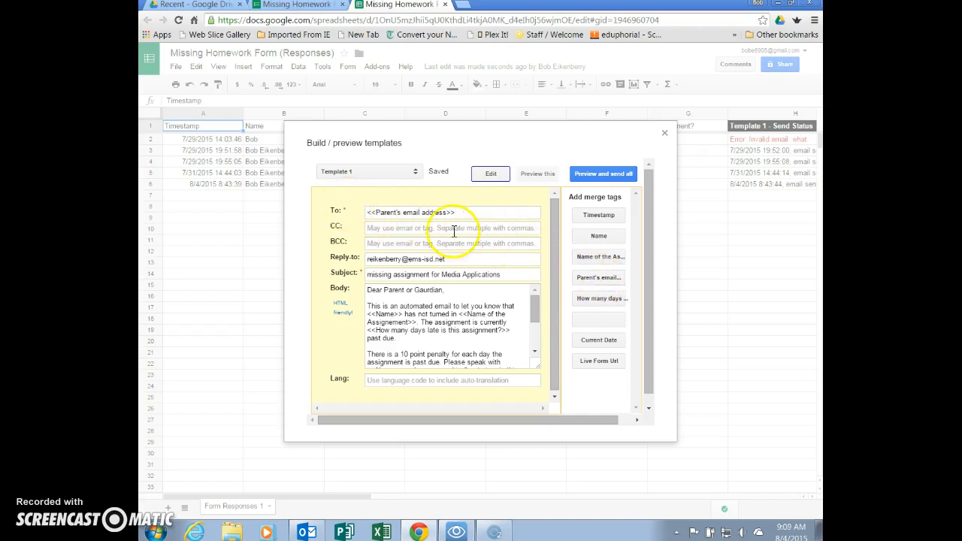
{"action": "left_click", "coordinate": [388, 228]}
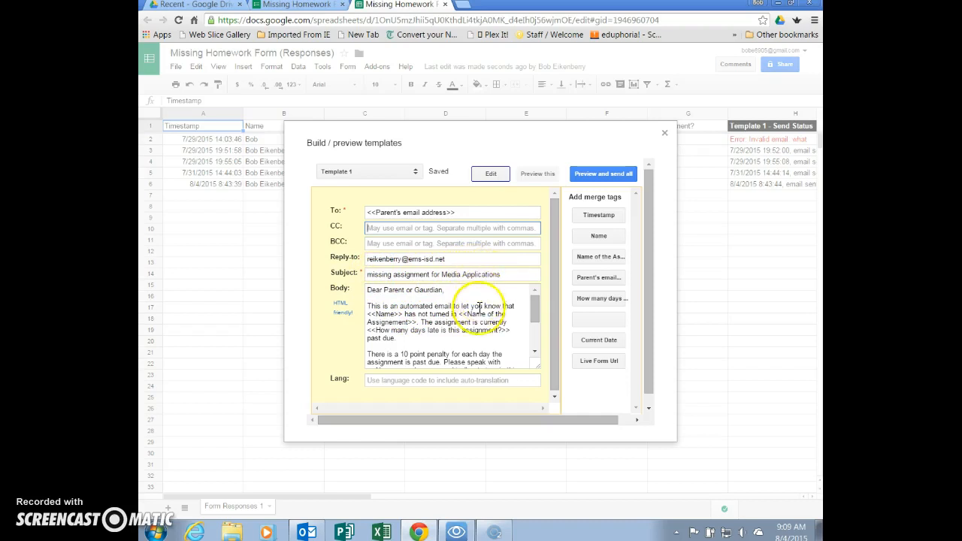
{"action": "left_click_drag", "start_coordinate": [536, 307], "coordinate": [536, 304]}
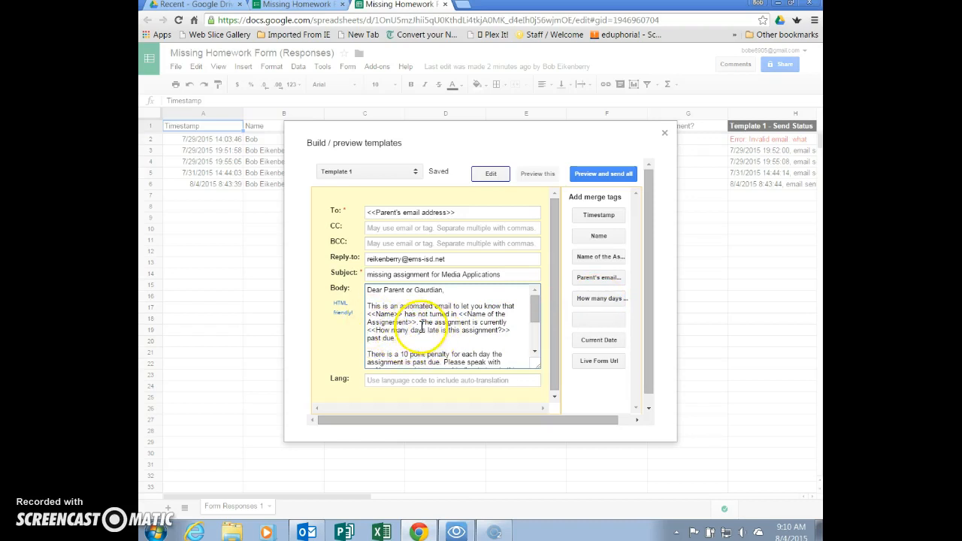
{"action": "left_click_drag", "start_coordinate": [537, 311], "coordinate": [542, 334]}
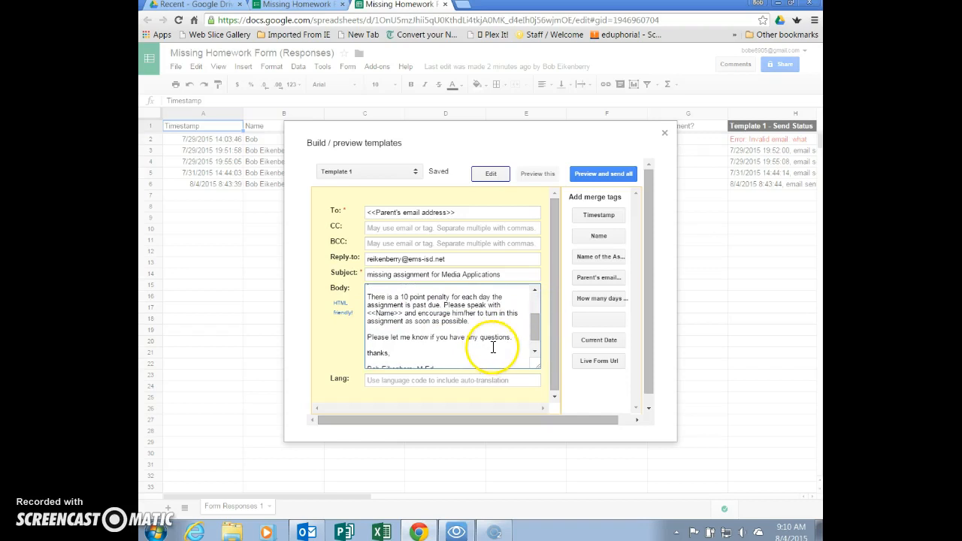
{"action": "left_click", "coordinate": [440, 292]}
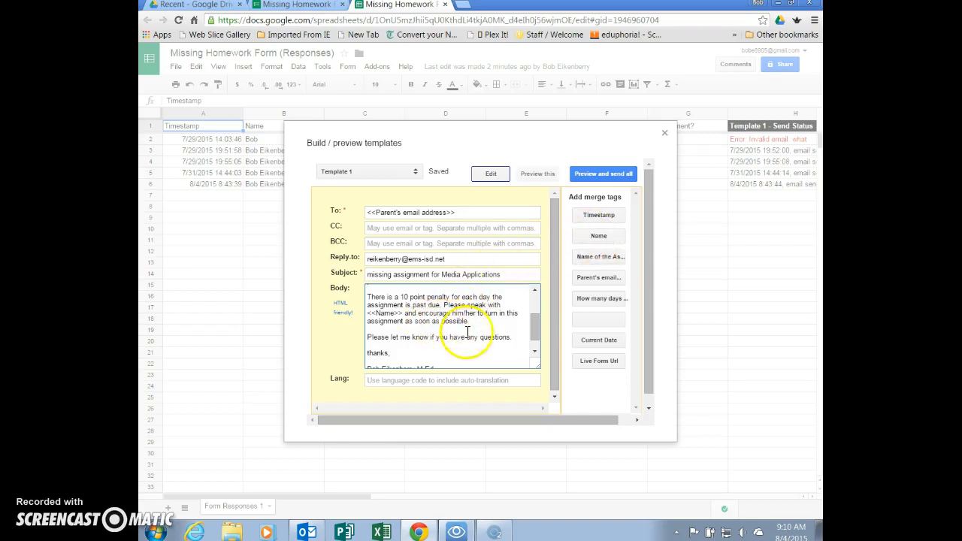
{"action": "left_click_drag", "start_coordinate": [537, 329], "coordinate": [535, 337]}
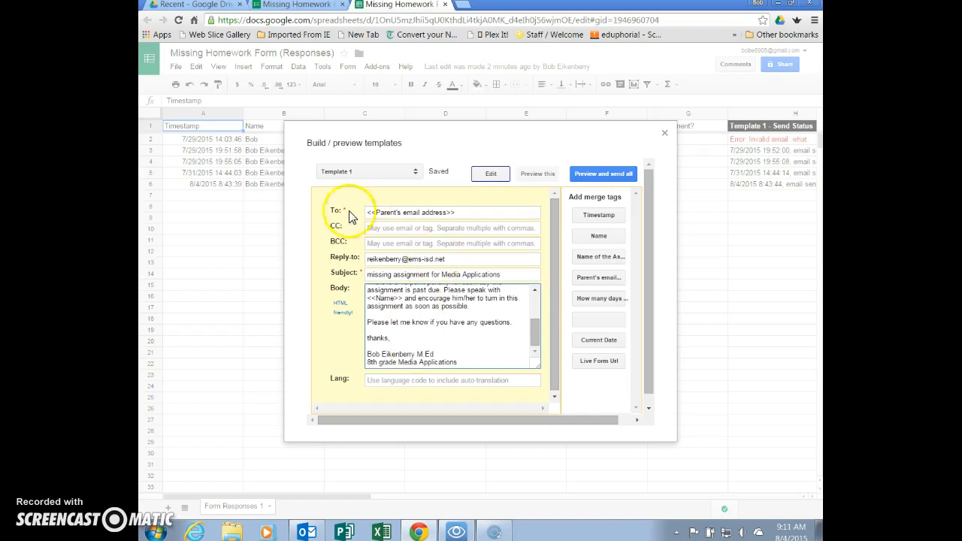
{"action": "left_click", "coordinate": [599, 175]}
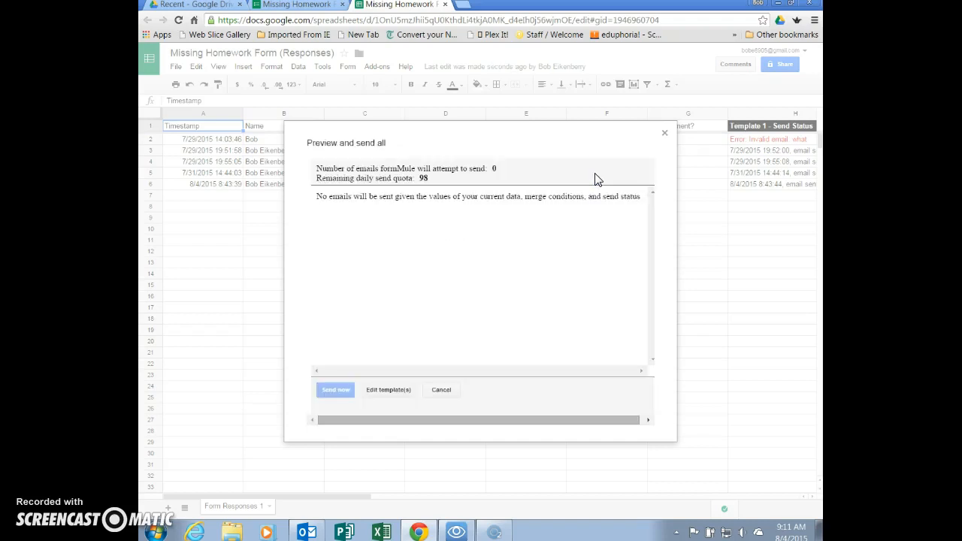
{"action": "left_click", "coordinate": [665, 136]}
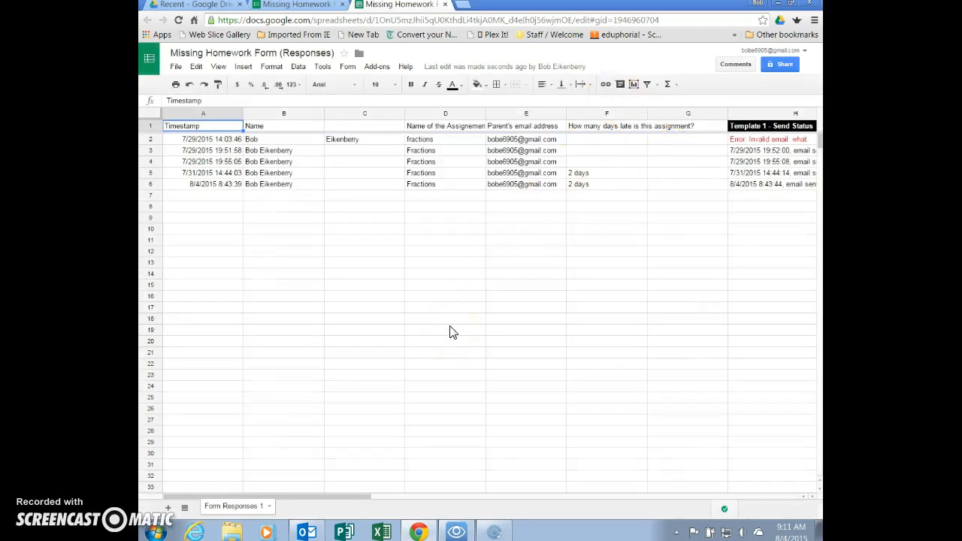
Step: View the live Missing Homework Form, open it for editing, and view its responses spreadsheet from there
{"action": "left_click", "coordinate": [348, 67]}
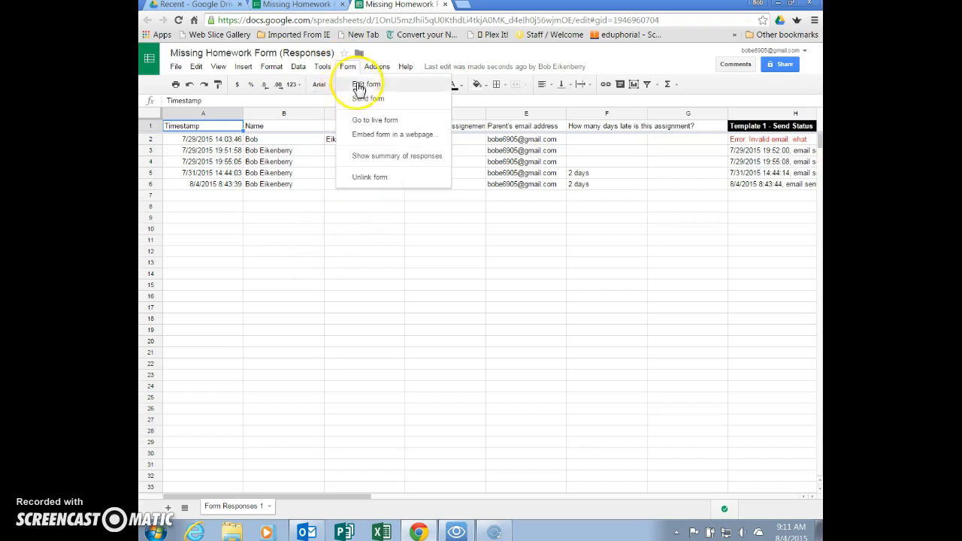
{"action": "left_click", "coordinate": [380, 124]}
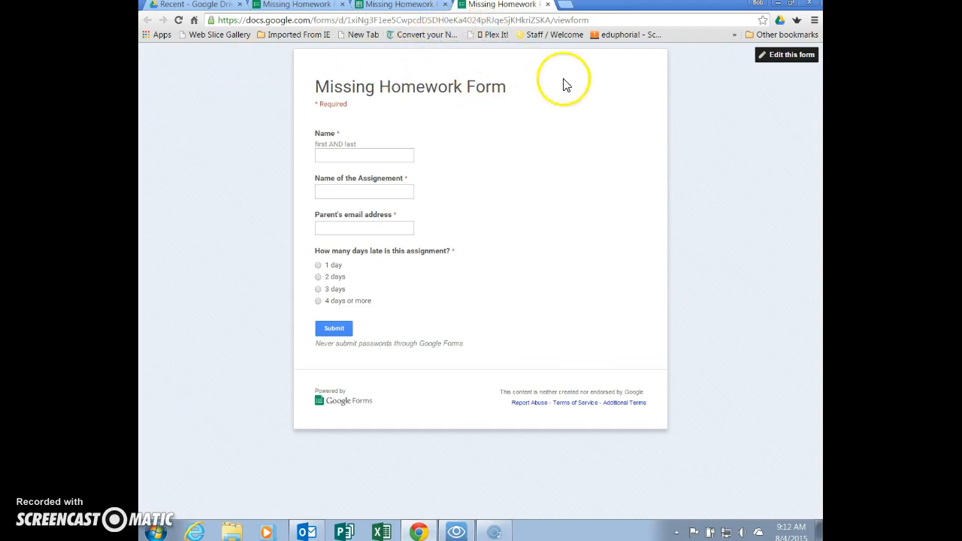
{"action": "left_click", "coordinate": [778, 56]}
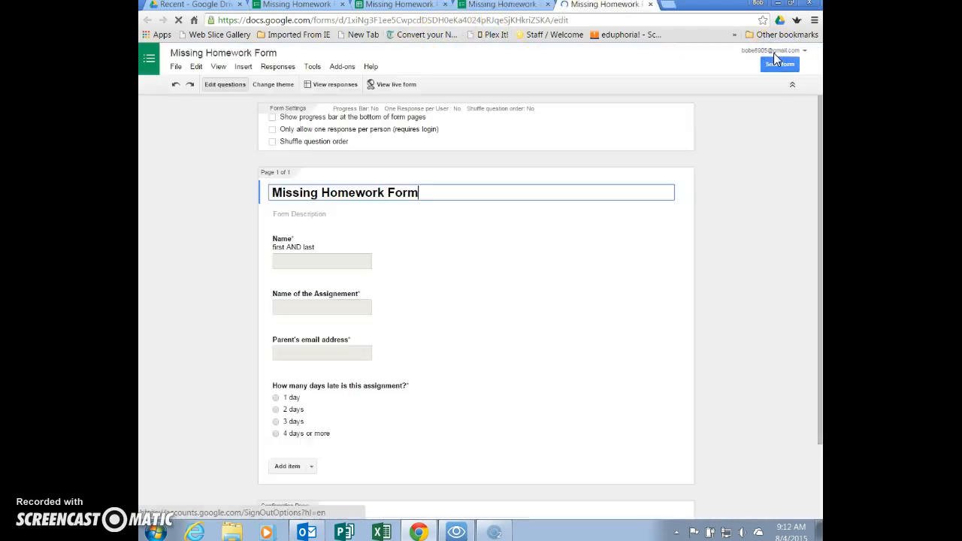
{"action": "left_click", "coordinate": [285, 69]}
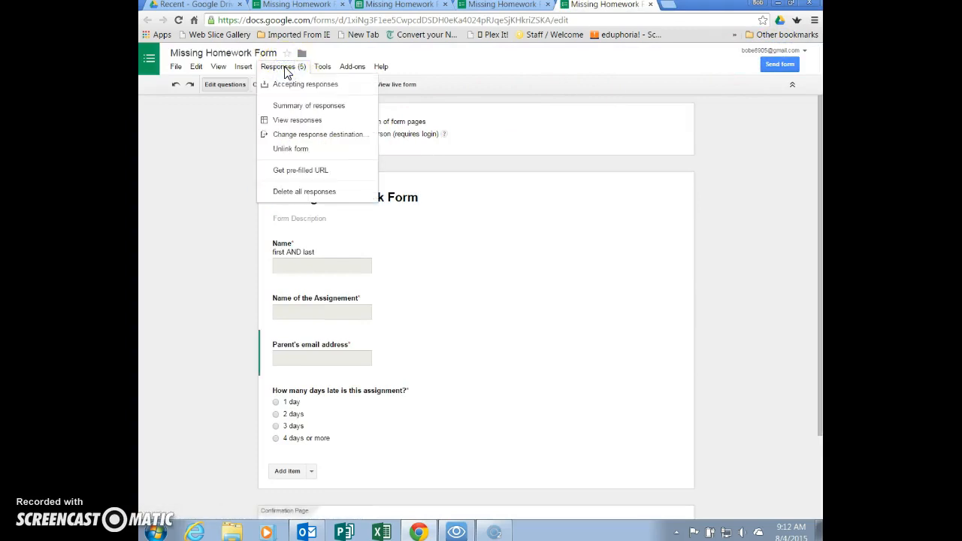
{"action": "left_click", "coordinate": [285, 120]}
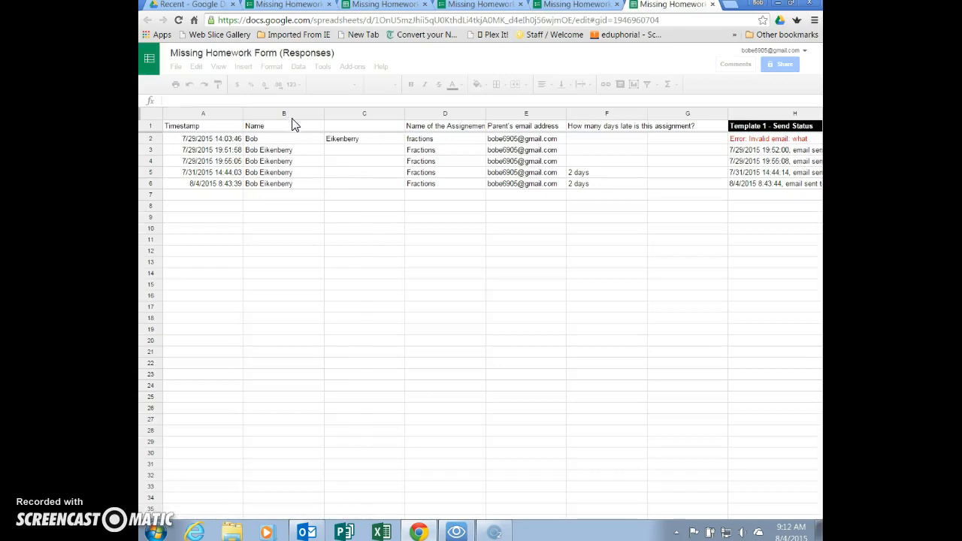